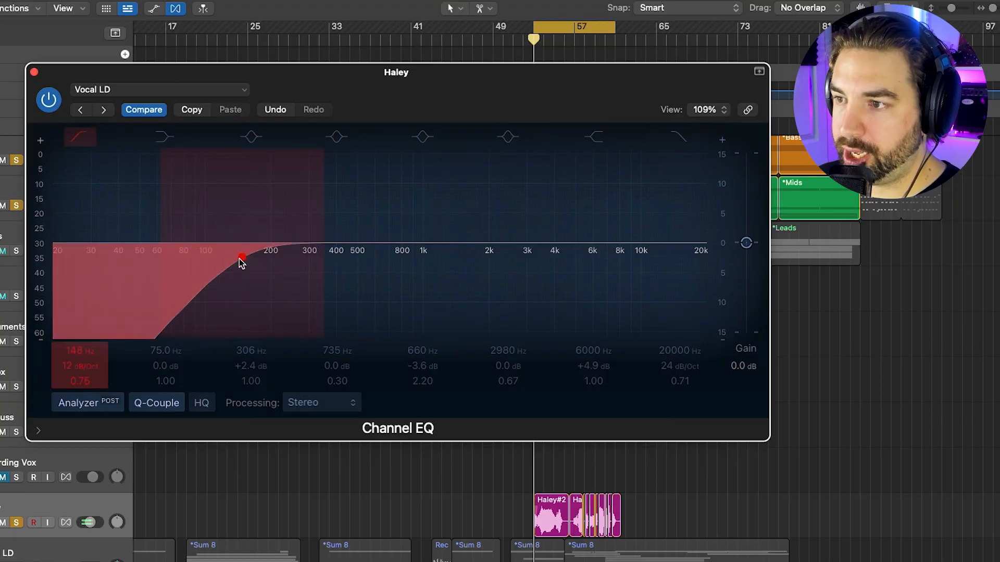
Sweep the Channel EQ high-pass during playback, A/B it with bypass, and settle at 202 Hz, 12 dB/Oct
{"action": "key", "text": "space"}
{"action": "left_click_drag", "start_coordinate": [242, 262], "coordinate": [291, 259]}
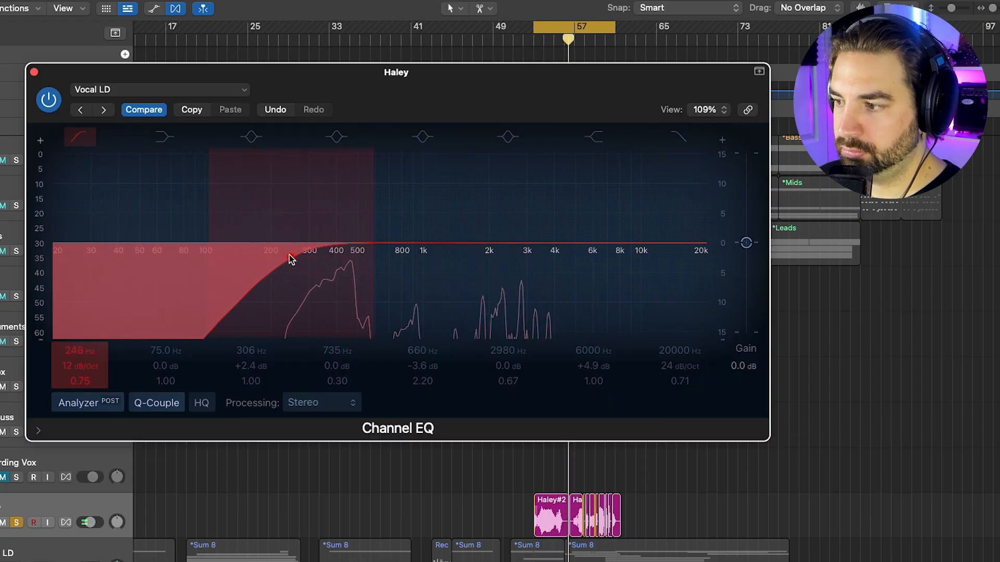
{"action": "mouse_move", "coordinate": [291, 259]}
{"action": "left_mouse_down"}
{"action": "mouse_move", "coordinate": [367, 260]}
{"action": "mouse_move", "coordinate": [255, 258]}
{"action": "left_mouse_up"}
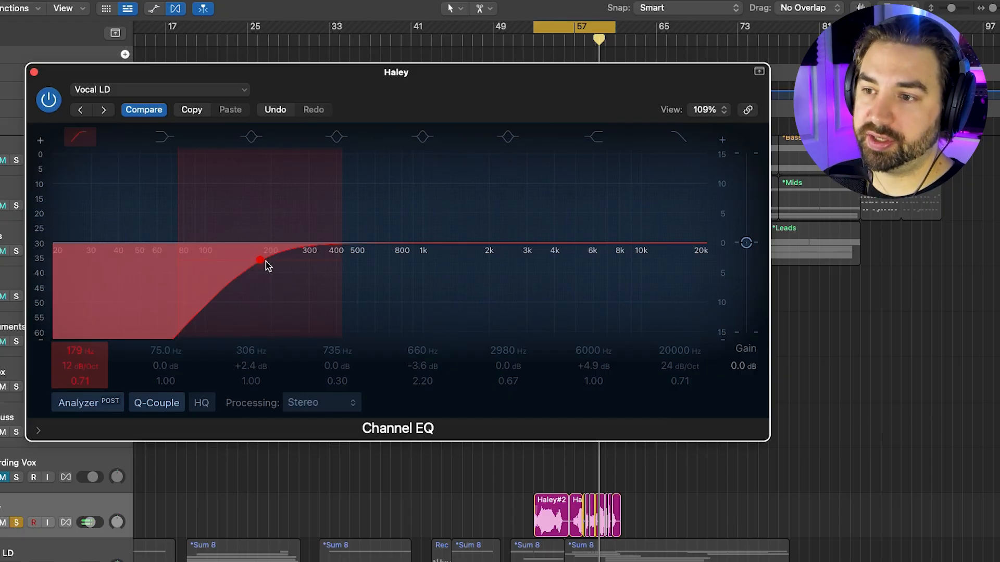
{"action": "mouse_move", "coordinate": [263, 261]}
{"action": "left_mouse_down"}
{"action": "mouse_move", "coordinate": [301, 261]}
{"action": "mouse_move", "coordinate": [262, 262]}
{"action": "left_mouse_up"}
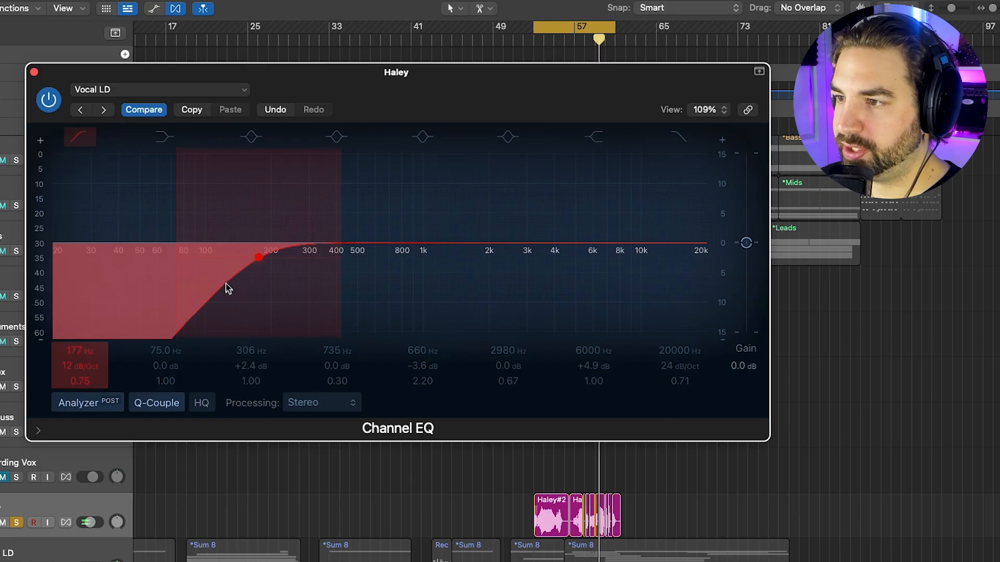
{"action": "left_click", "coordinate": [79, 137]}
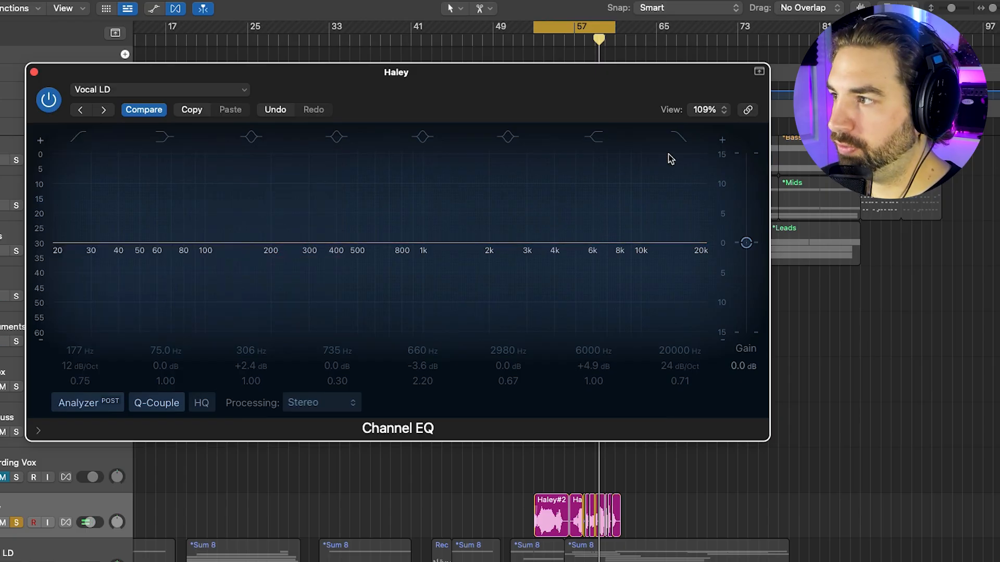
{"action": "left_click", "coordinate": [679, 138]}
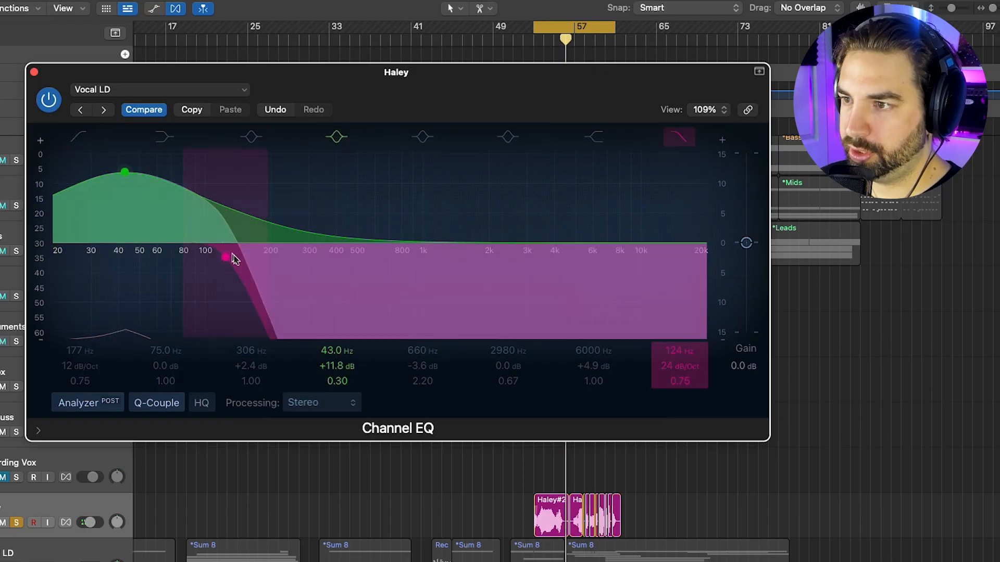
{"action": "left_click_drag", "start_coordinate": [232, 255], "coordinate": [189, 254]}
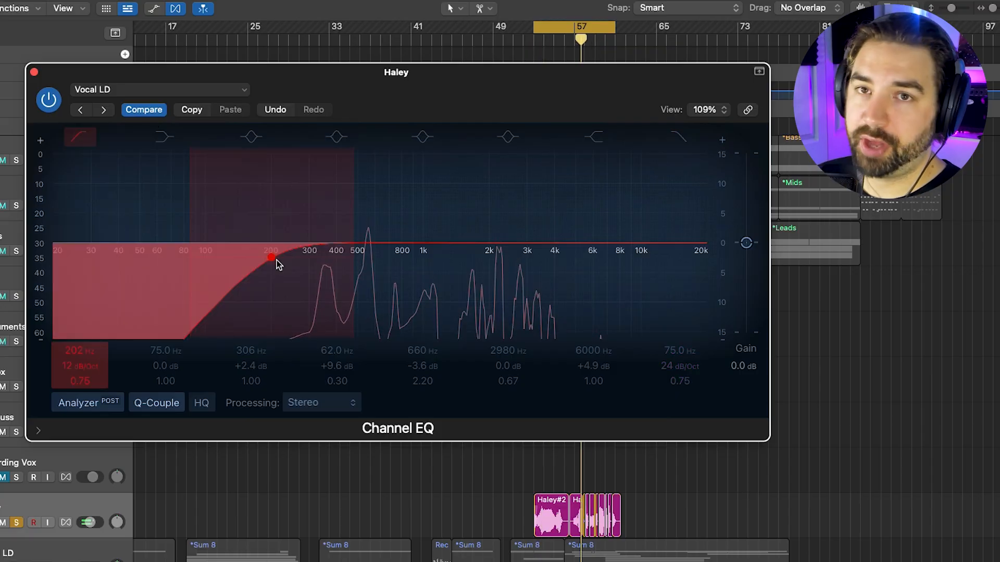
Add a +1.5 dB bell at 306 Hz, drop the high-pass to 179 Hz, and boost 660 Hz to +14.4 dB
{"action": "left_click", "coordinate": [254, 138]}
{"action": "left_click_drag", "start_coordinate": [293, 265], "coordinate": [267, 259]}
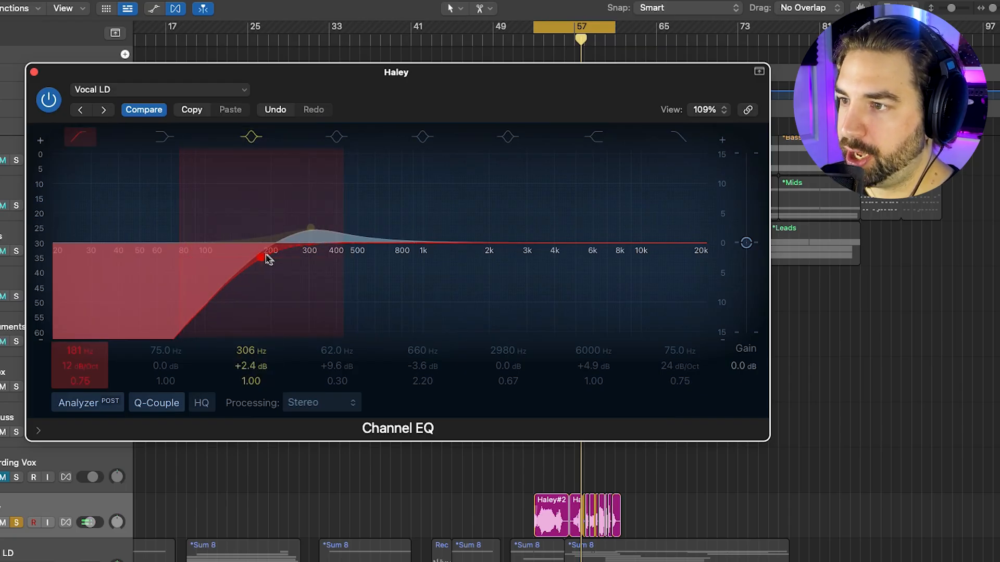
{"action": "mouse_move", "coordinate": [382, 230]}
{"action": "left_mouse_down"}
{"action": "mouse_move", "coordinate": [380, 217]}
{"action": "mouse_move", "coordinate": [382, 284]}
{"action": "mouse_move", "coordinate": [380, 215]}
{"action": "mouse_move", "coordinate": [379, 224]}
{"action": "left_mouse_up"}
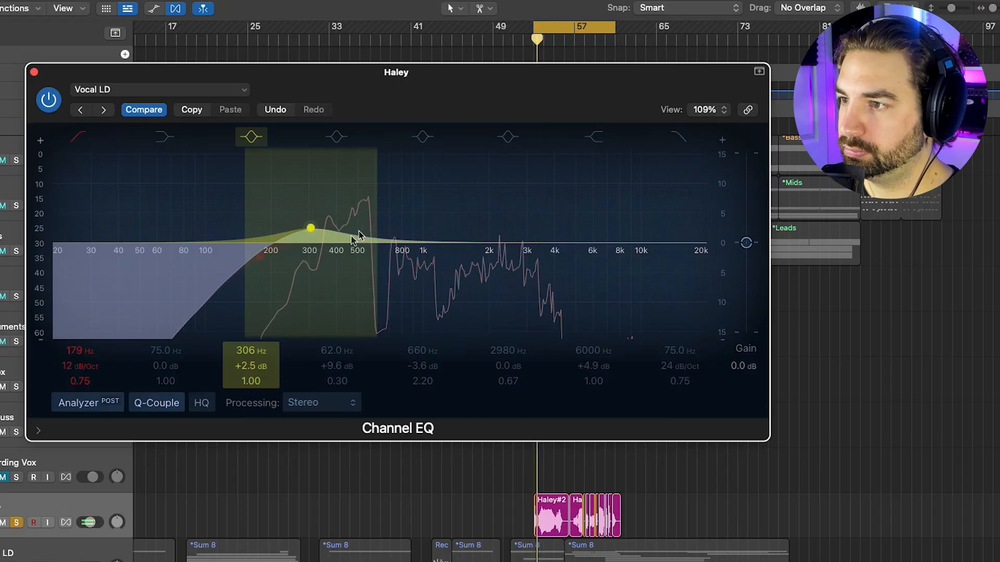
{"action": "mouse_move", "coordinate": [311, 228]}
{"action": "left_mouse_down"}
{"action": "mouse_move", "coordinate": [312, 154]}
{"action": "mouse_move", "coordinate": [313, 256]}
{"action": "left_mouse_up"}
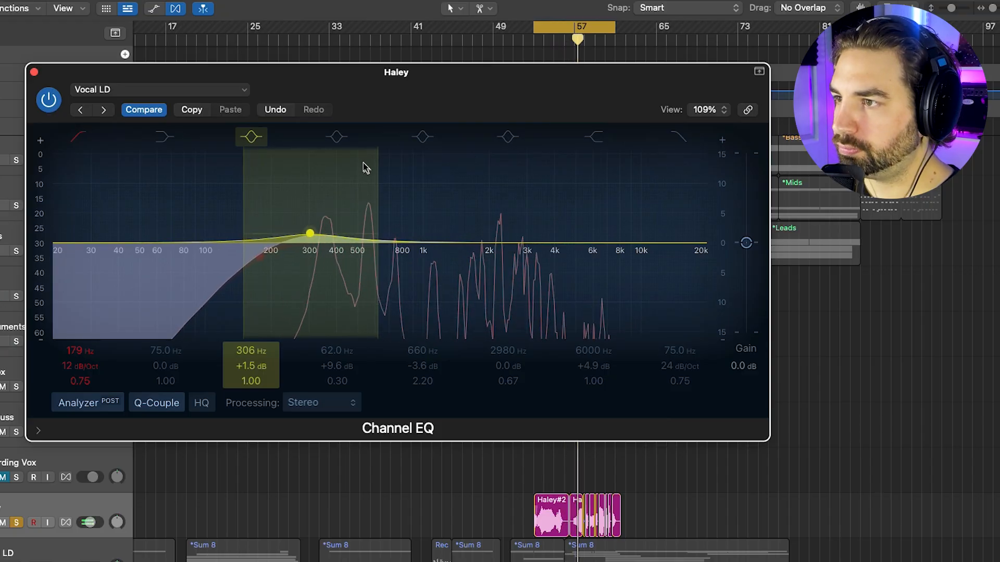
{"action": "left_click_drag", "start_coordinate": [395, 216], "coordinate": [435, 186]}
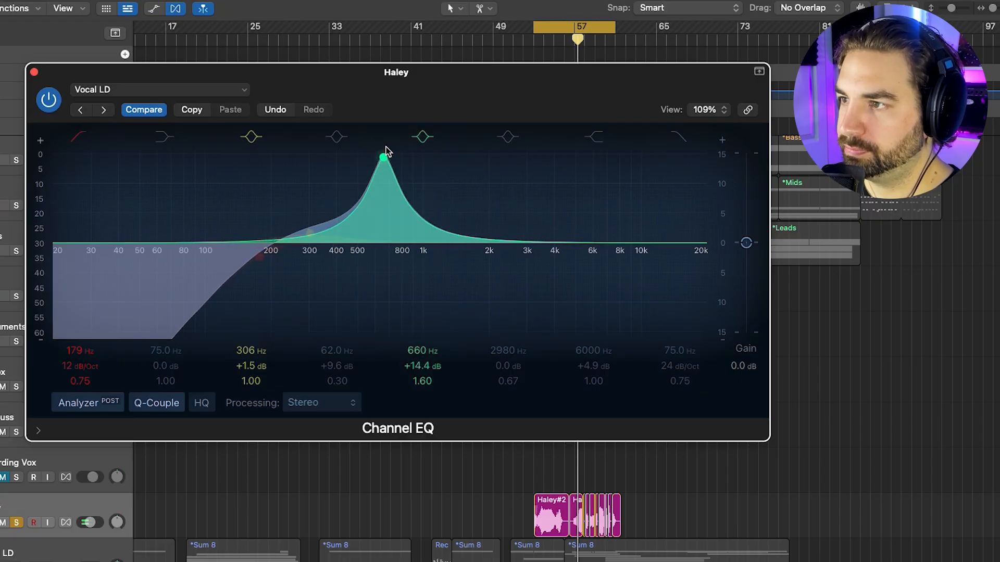
Sweep the boosted band during playback, then make it a -4.6 dB cut at 590 Hz, Q 1.60
{"action": "key", "text": "space"}
{"action": "left_click_drag", "start_coordinate": [386, 151], "coordinate": [379, 292]}
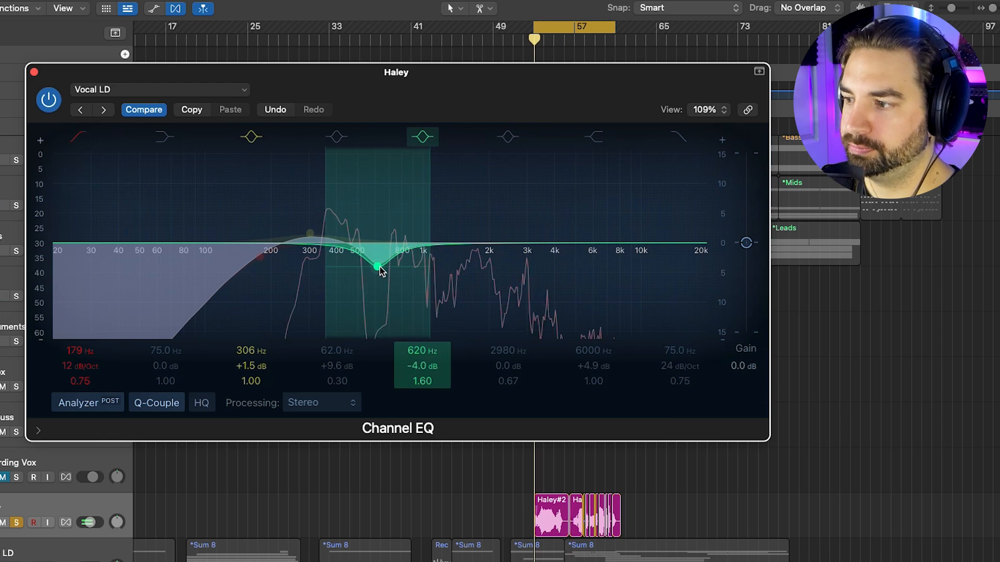
{"action": "mouse_move", "coordinate": [378, 268]}
{"action": "left_mouse_down"}
{"action": "mouse_move", "coordinate": [380, 346]}
{"action": "mouse_move", "coordinate": [368, 354]}
{"action": "mouse_move", "coordinate": [383, 269]}
{"action": "mouse_move", "coordinate": [374, 269]}
{"action": "left_mouse_up"}
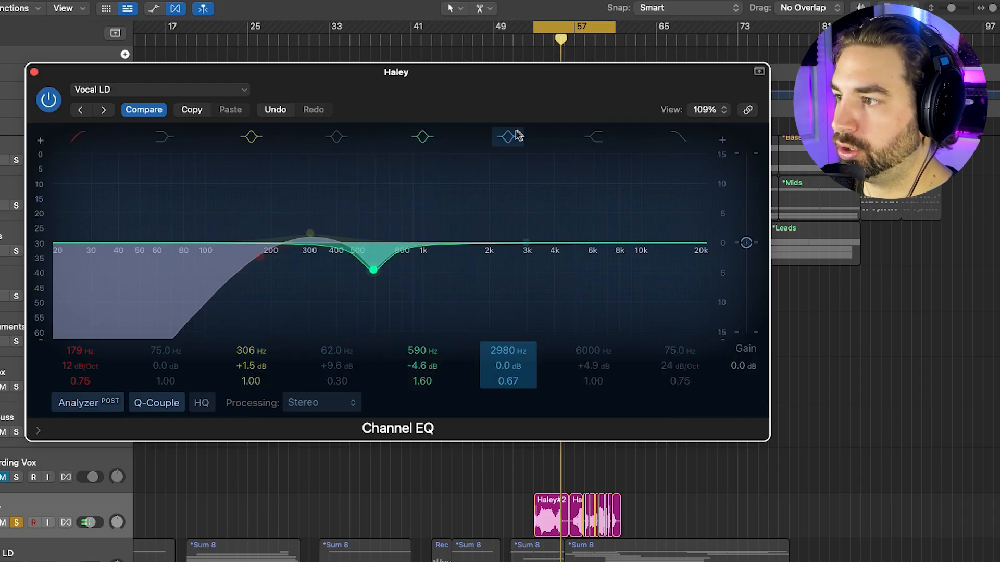
Add a +3.4 dB high shelf at 8050 Hz for vocal air, then close the Channel EQ
{"action": "left_click", "coordinate": [597, 137]}
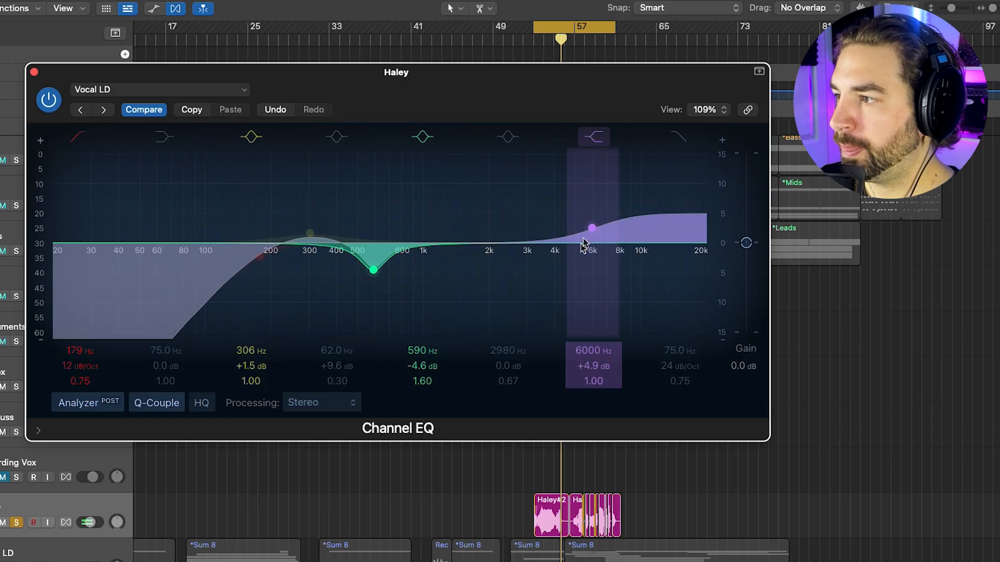
{"action": "left_click_drag", "start_coordinate": [592, 228], "coordinate": [625, 142]}
{"action": "key", "text": "space"}
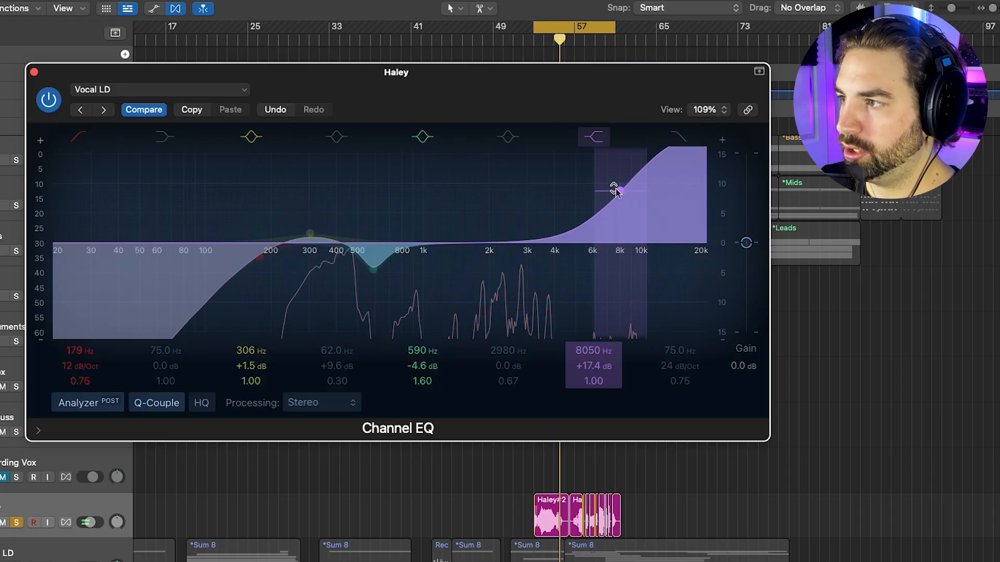
{"action": "left_click_drag", "start_coordinate": [614, 190], "coordinate": [621, 287]}
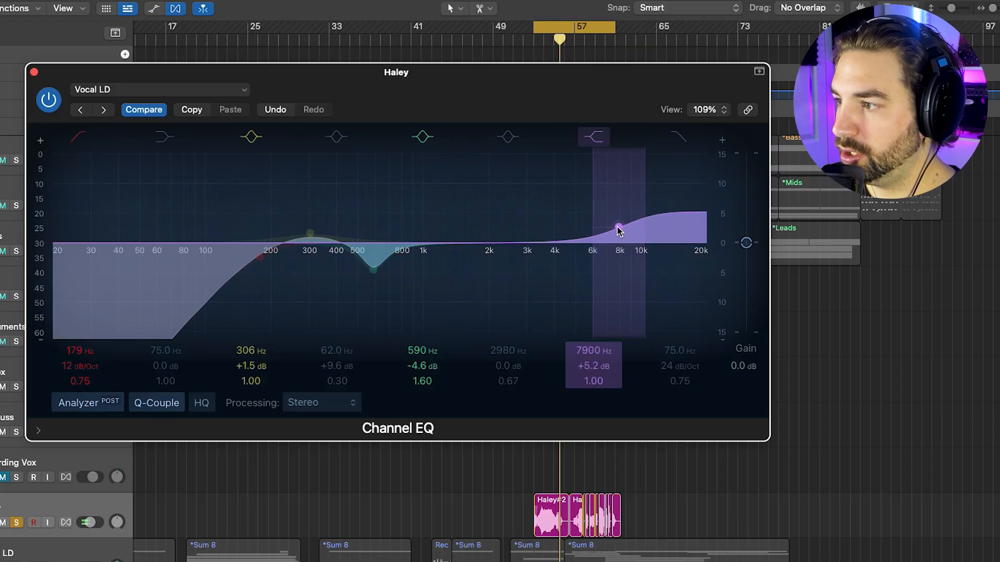
{"action": "left_click_drag", "start_coordinate": [618, 231], "coordinate": [620, 234]}
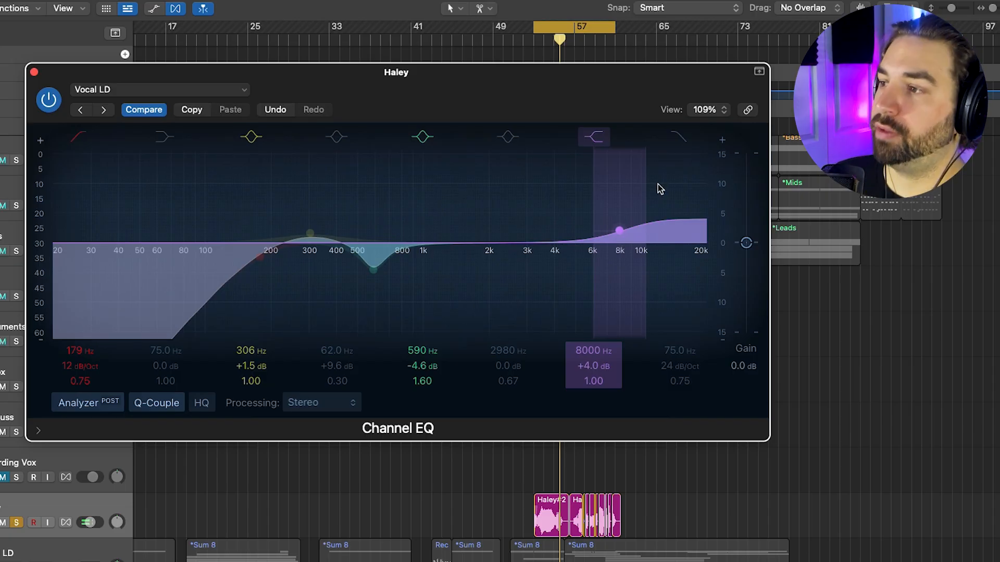
{"action": "key", "text": "space"}
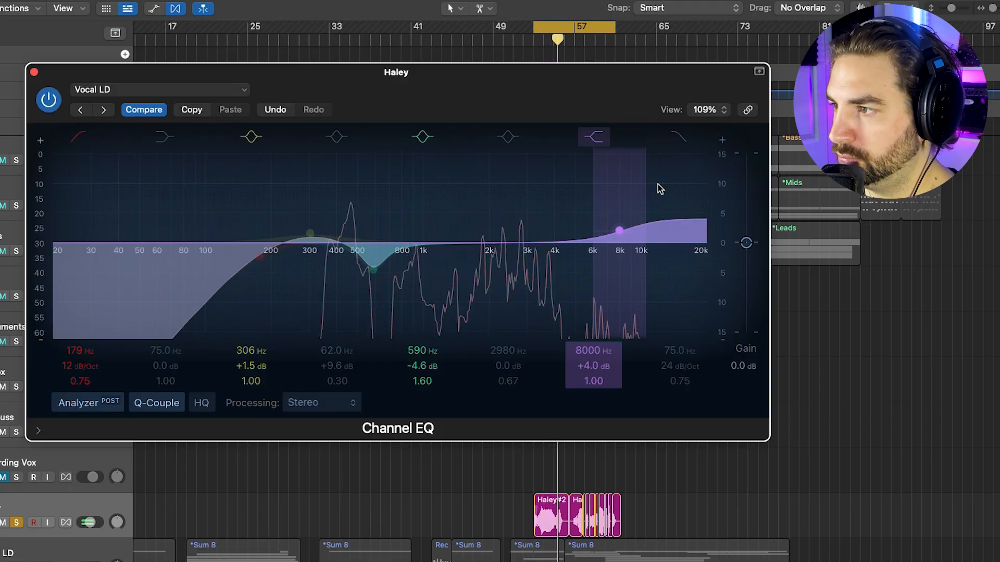
{"action": "left_click_drag", "start_coordinate": [619, 233], "coordinate": [620, 238]}
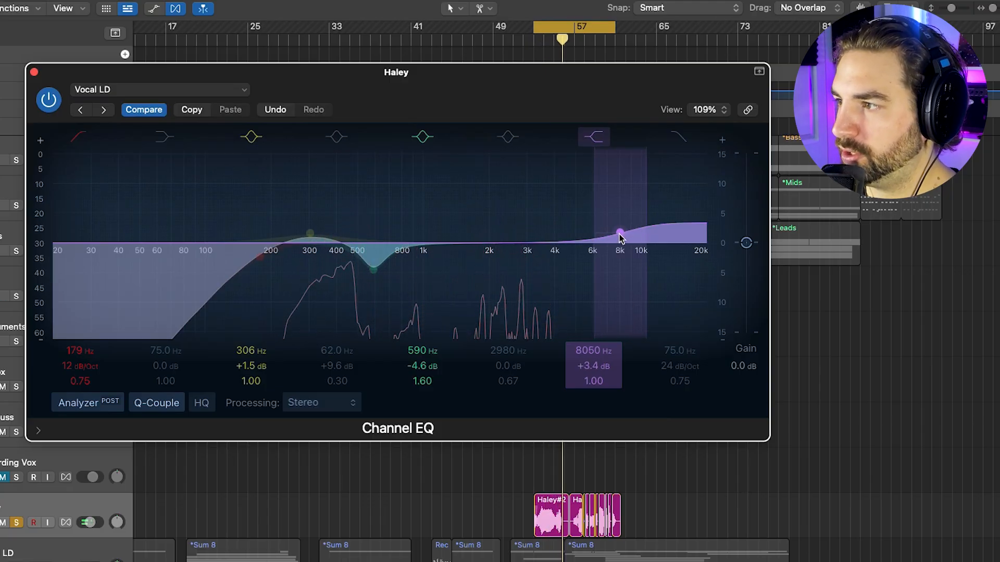
{"action": "left_click", "coordinate": [33, 71]}
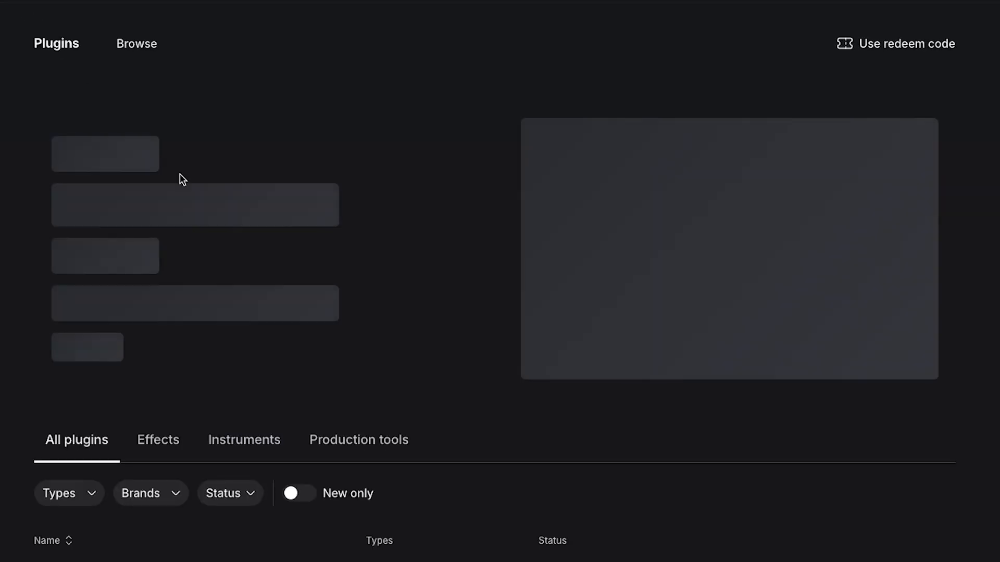
{"action": "scroll", "coordinate": [444, 443], "scroll_direction": "down", "scroll_amount": 20}
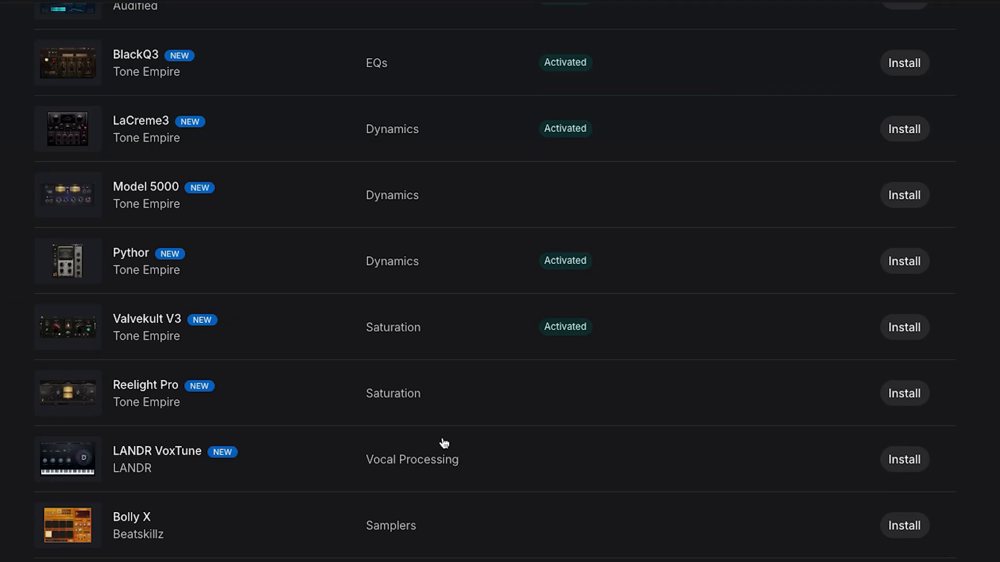
{"action": "scroll", "coordinate": [445, 443], "scroll_direction": "down", "scroll_amount": 20}
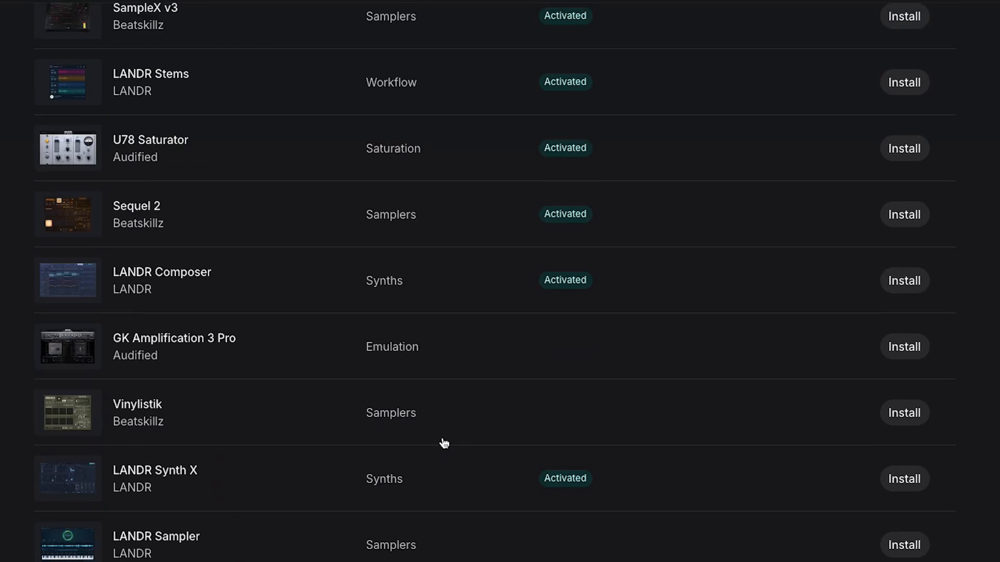
{"action": "scroll", "coordinate": [445, 444], "scroll_direction": "down", "scroll_amount": 20}
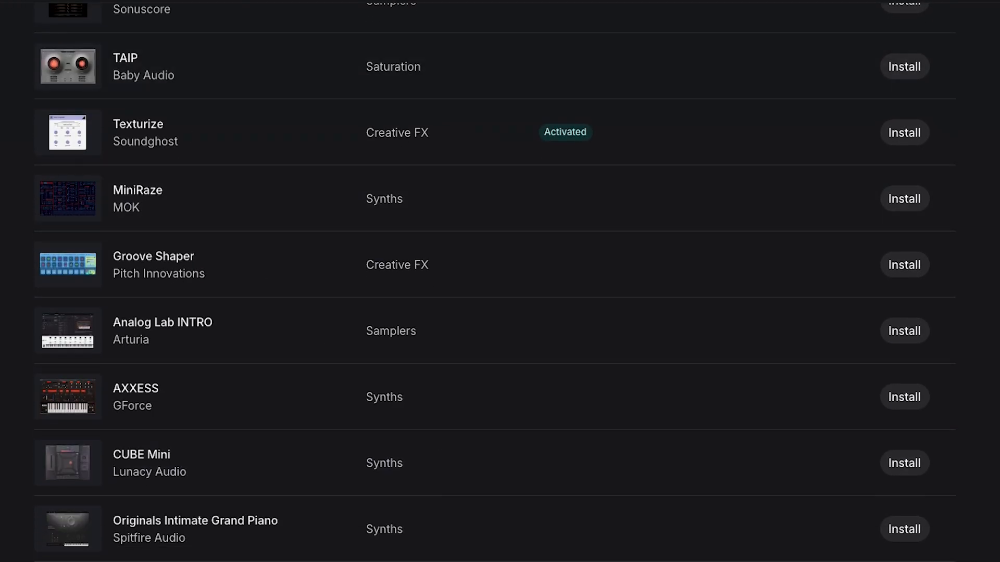
{"action": "left_click", "coordinate": [6, 1]}
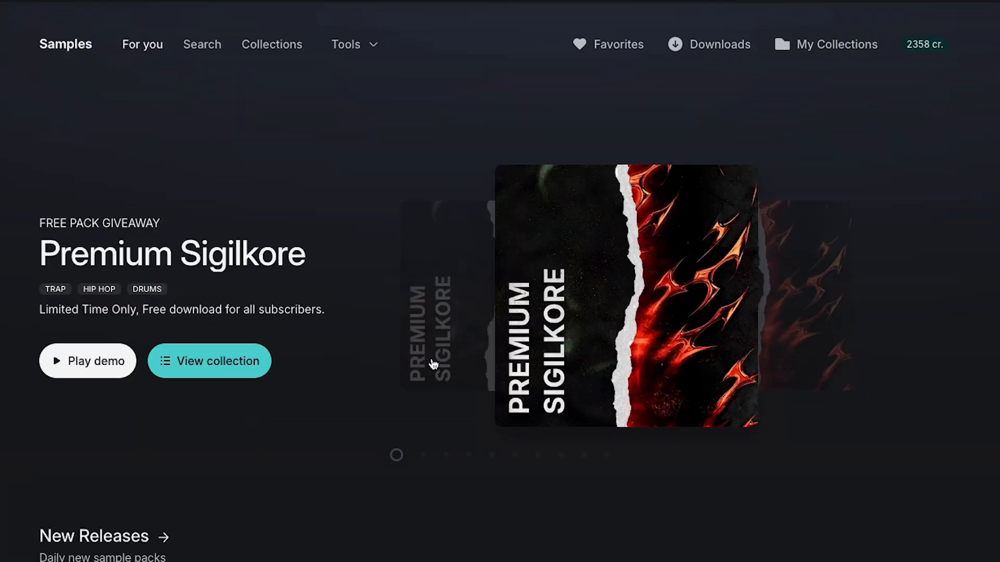
{"action": "scroll", "coordinate": [417, 363], "scroll_direction": "down", "scroll_amount": 5}
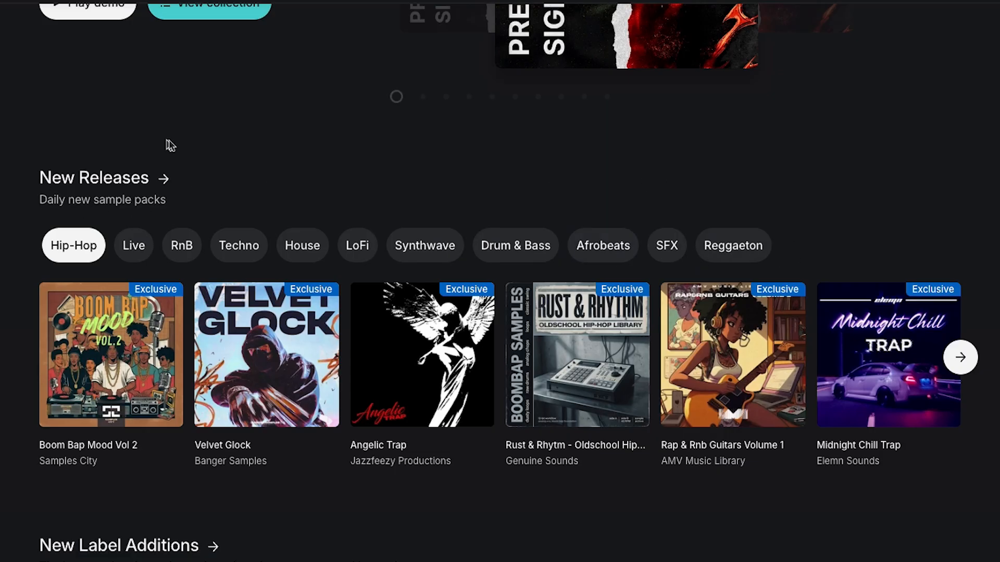
{"action": "scroll", "coordinate": [286, 165], "scroll_direction": "up", "scroll_amount": 5}
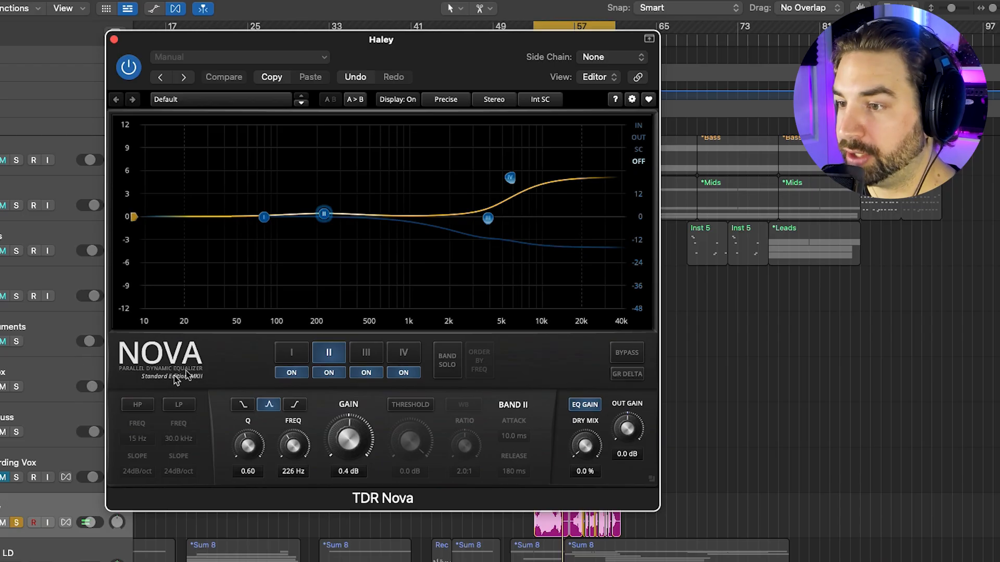
Move Nova's band IV high shelf to 6.2 kHz and band III to 3.2 kHz, then play the song
{"action": "left_click", "coordinate": [510, 178]}
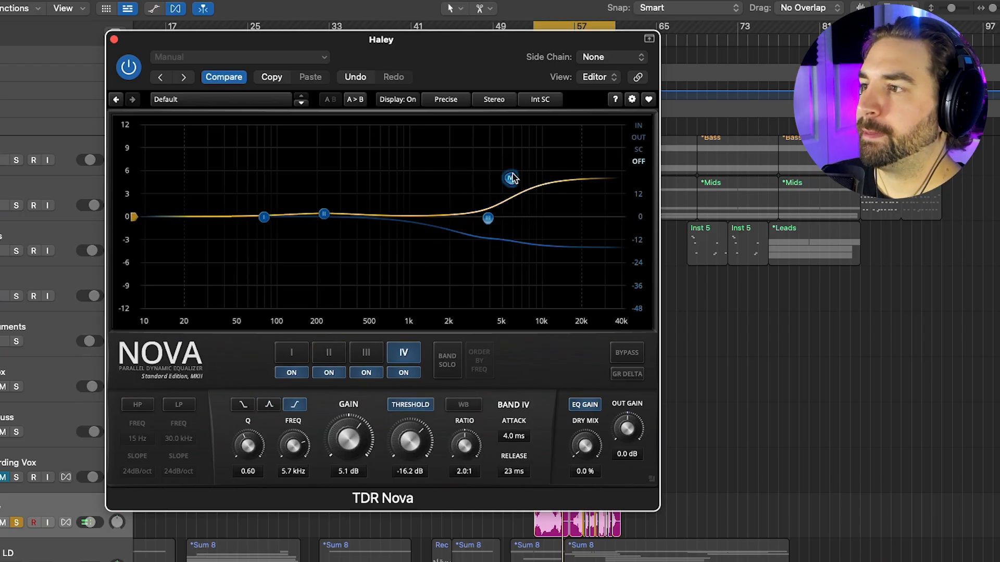
{"action": "left_click_drag", "start_coordinate": [512, 179], "coordinate": [517, 179]}
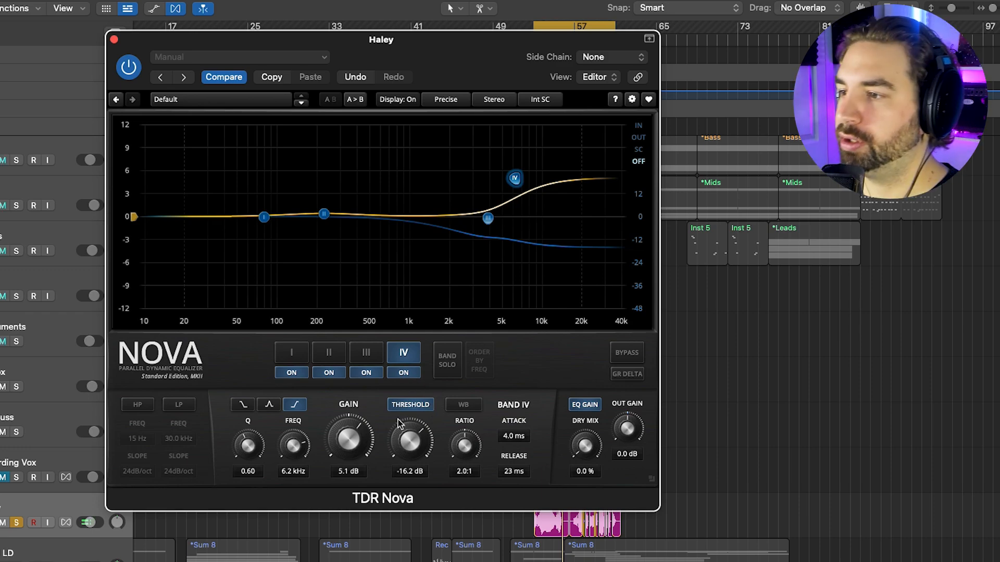
{"action": "left_click", "coordinate": [488, 218]}
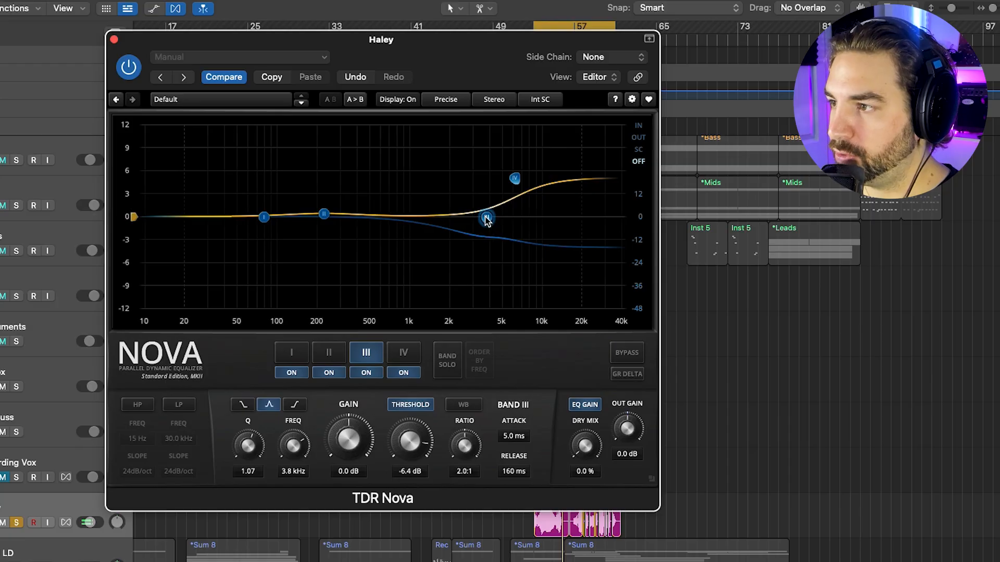
{"action": "mouse_move", "coordinate": [485, 220]}
{"action": "left_mouse_down"}
{"action": "mouse_move", "coordinate": [468, 218]}
{"action": "mouse_move", "coordinate": [476, 217]}
{"action": "left_mouse_up"}
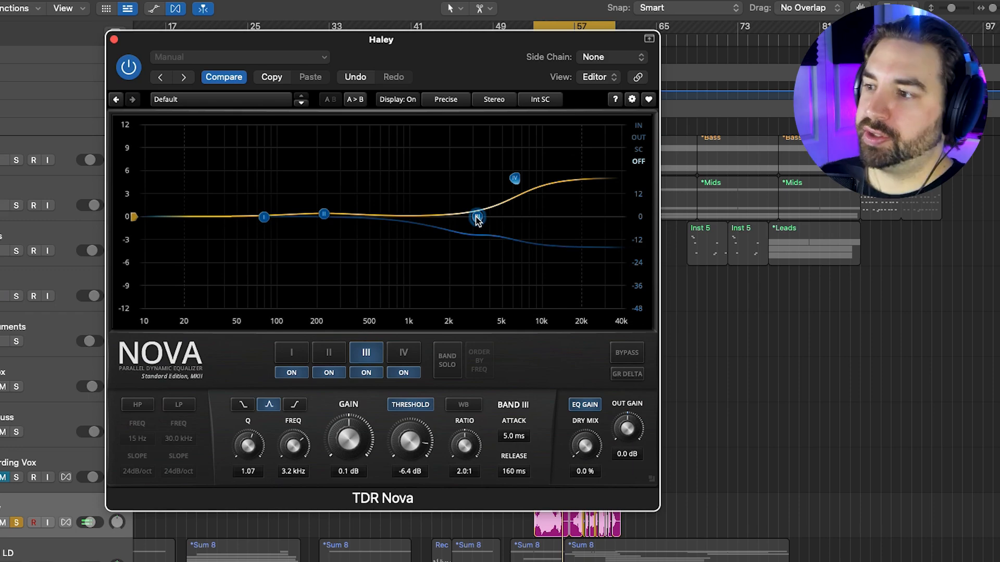
{"action": "key", "text": "space"}
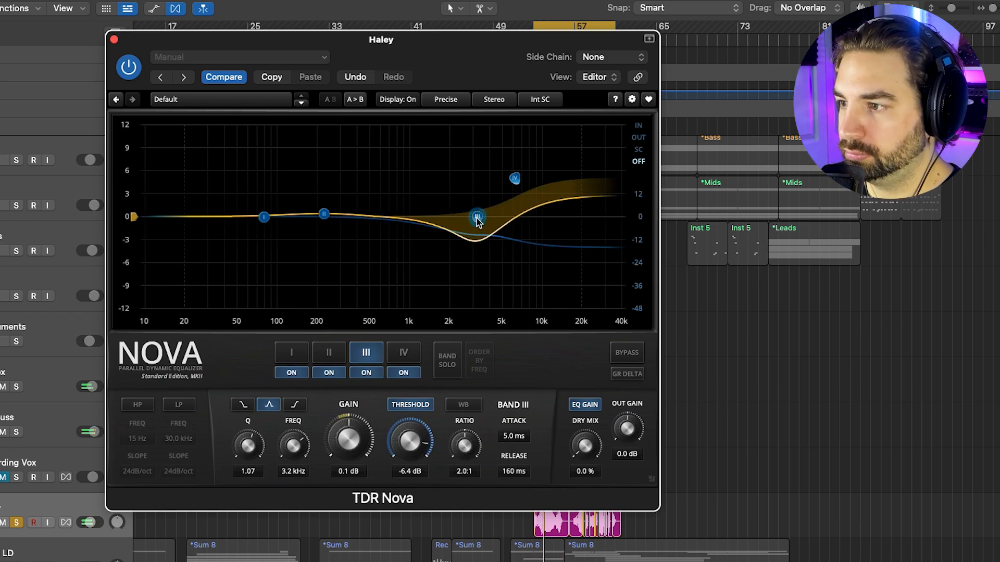
Solo Nova's band III and sweep it to 3.9 kHz at 0.0 dB gain
{"action": "left_click", "coordinate": [444, 355]}
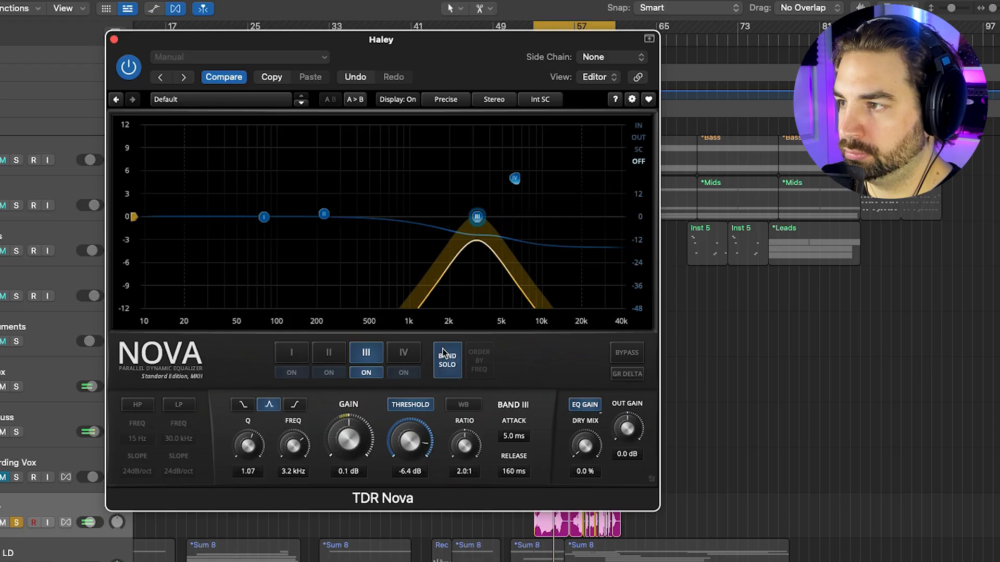
{"action": "mouse_move", "coordinate": [477, 216]}
{"action": "left_mouse_down"}
{"action": "mouse_move", "coordinate": [473, 138]}
{"action": "mouse_move", "coordinate": [501, 136]}
{"action": "mouse_move", "coordinate": [436, 135]}
{"action": "mouse_move", "coordinate": [501, 130]}
{"action": "mouse_move", "coordinate": [484, 134]}
{"action": "mouse_move", "coordinate": [489, 217]}
{"action": "left_mouse_up"}
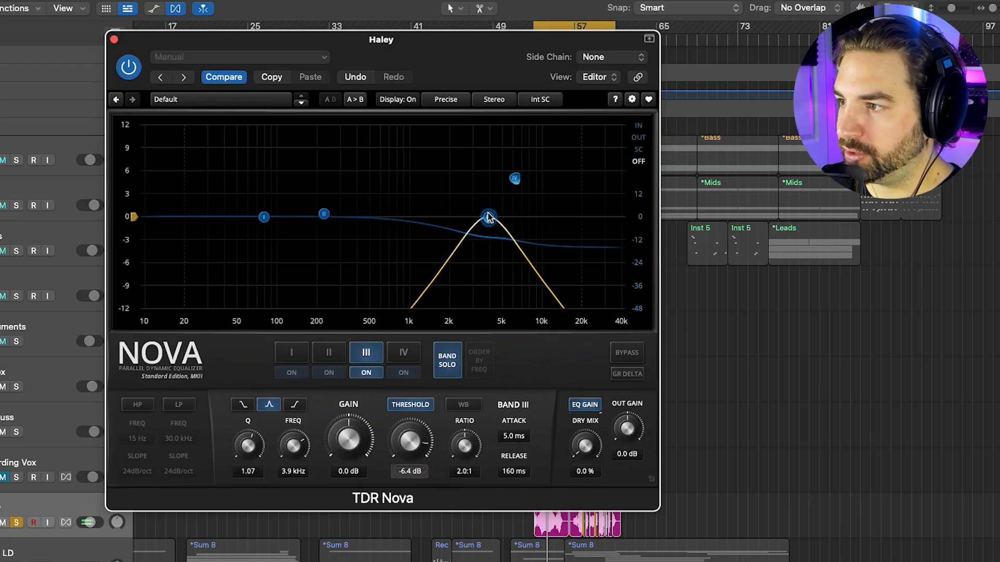
Unsolo band III, set its threshold to -9.9 dB, and boost the 6.2 kHz high shelf 5.3 dB
{"action": "left_click", "coordinate": [447, 361]}
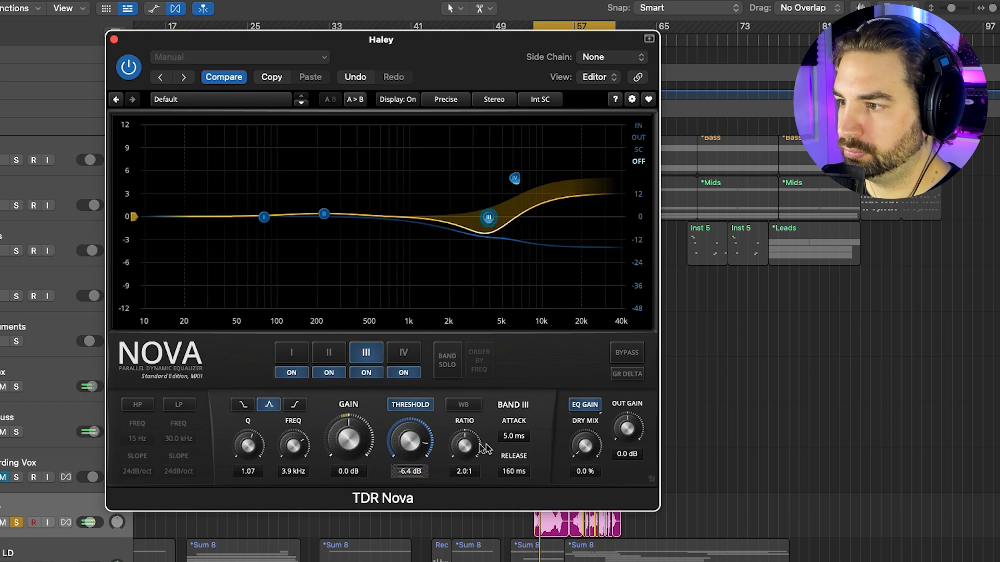
{"action": "left_click_drag", "start_coordinate": [402, 443], "coordinate": [410, 456]}
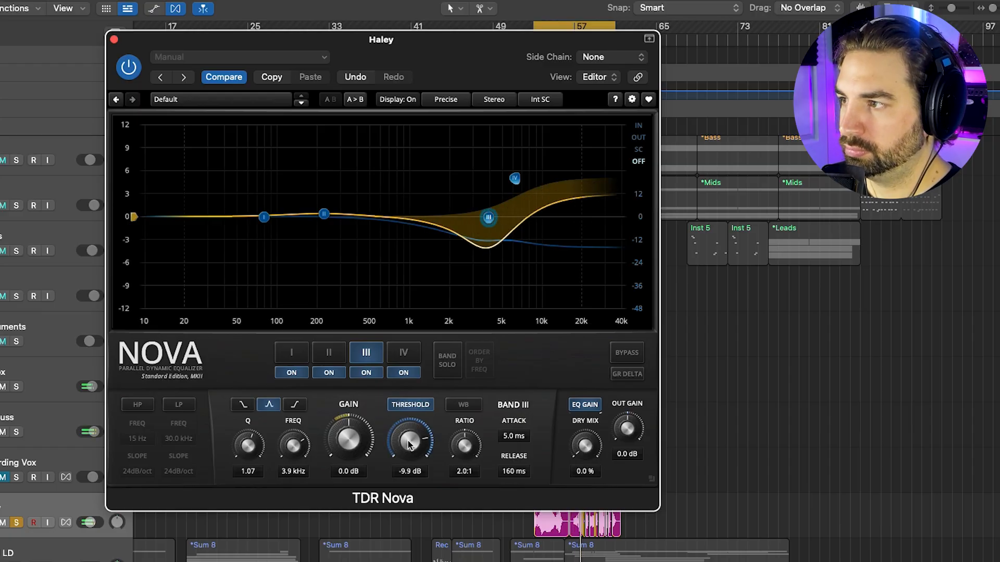
{"action": "left_click_drag", "start_coordinate": [515, 178], "coordinate": [515, 165]}
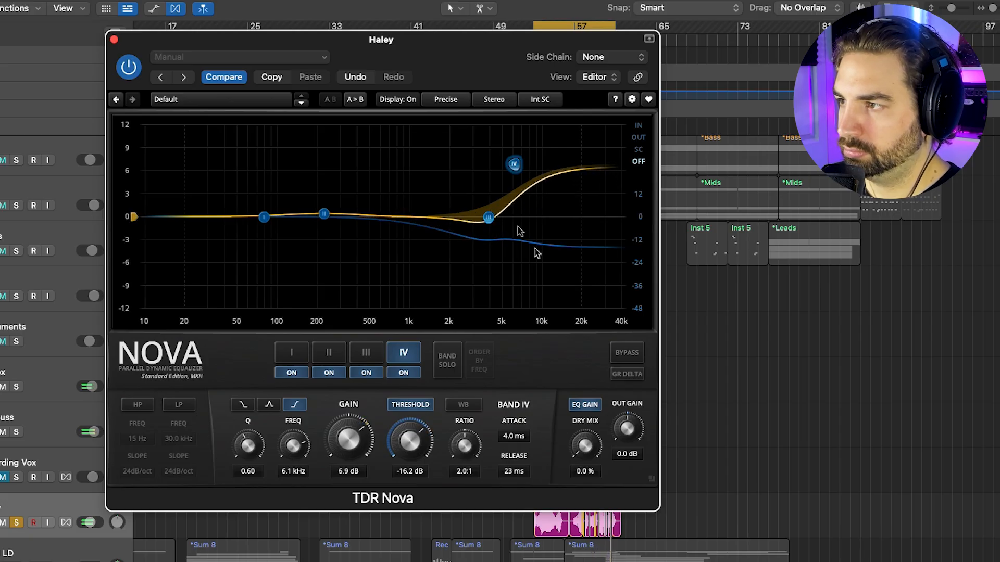
{"action": "left_click_drag", "start_coordinate": [512, 174], "coordinate": [514, 182]}
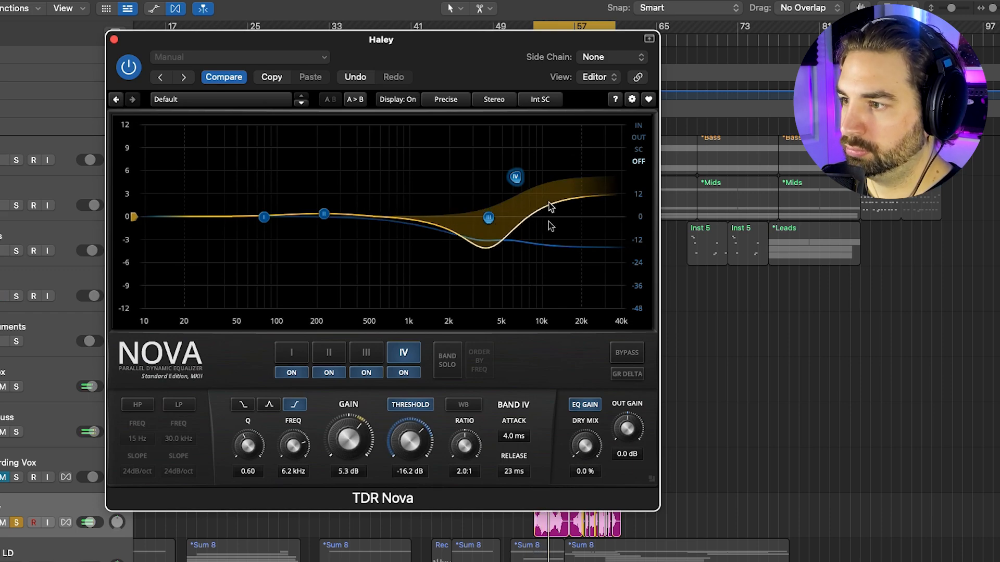
Bypass Nova briefly to compare against the unprocessed vocal, then close its window
{"action": "left_click", "coordinate": [634, 353]}
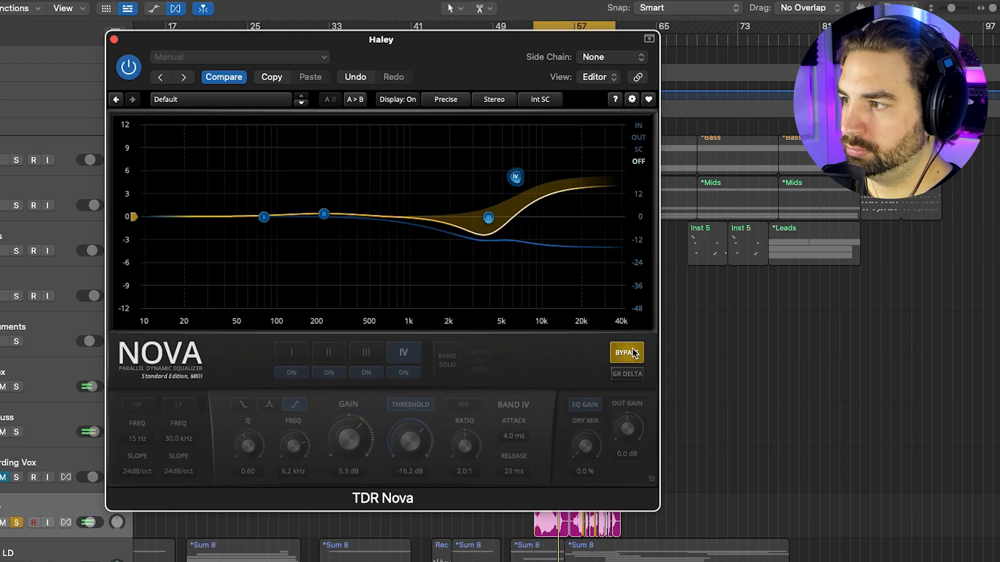
{"action": "left_click", "coordinate": [635, 353]}
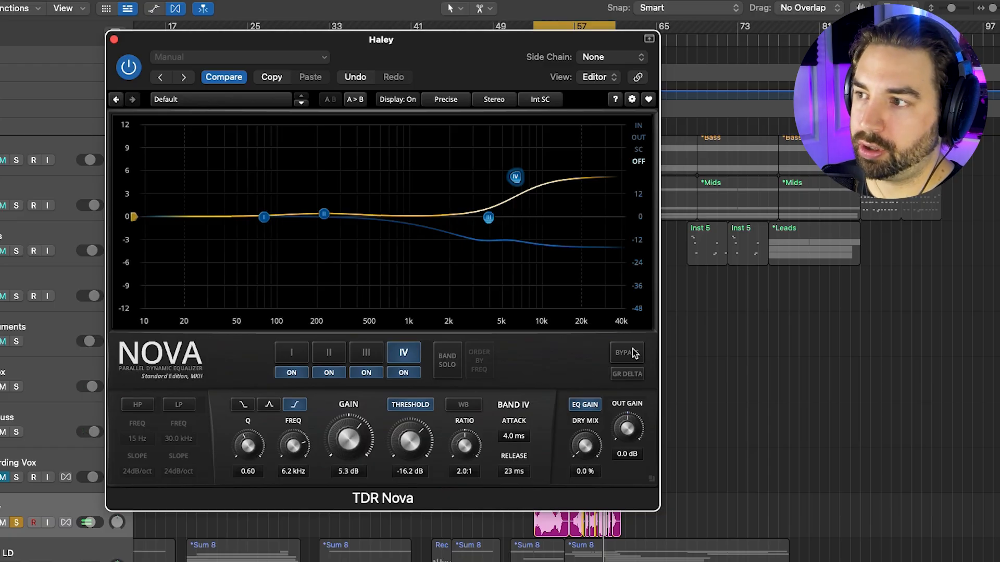
{"action": "left_click", "coordinate": [114, 40]}
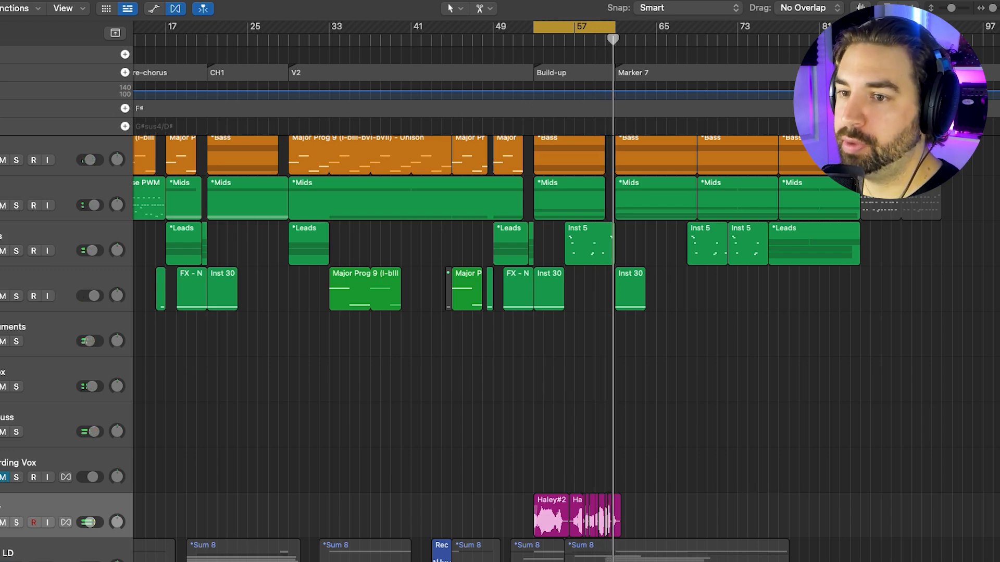
Open the vocal's IDX plugin, shift its dip up to about 3 kHz and make it shallower, then close it
{"action": "left_click", "coordinate": [1, 208]}
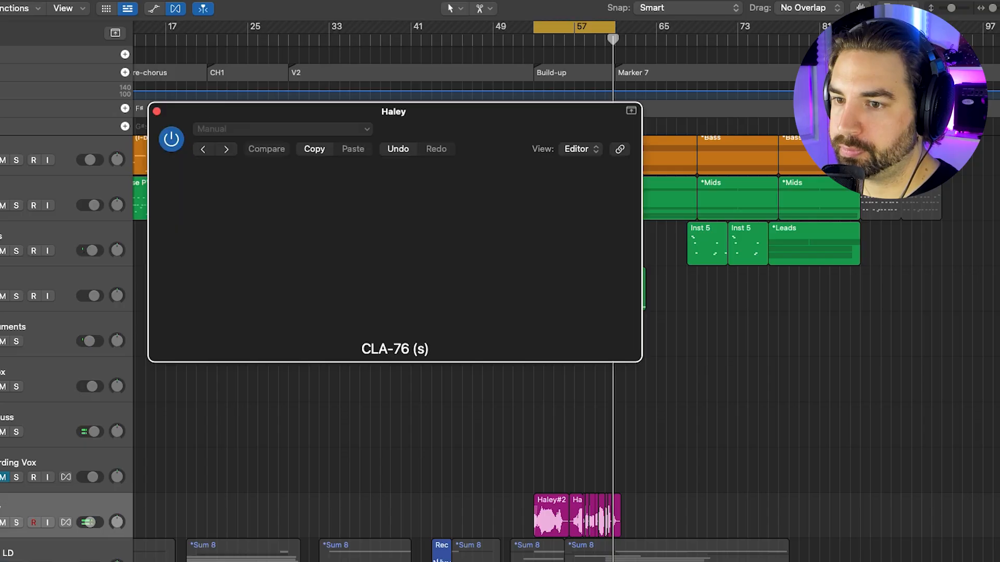
{"action": "left_click_drag", "start_coordinate": [501, 115], "coordinate": [537, 130]}
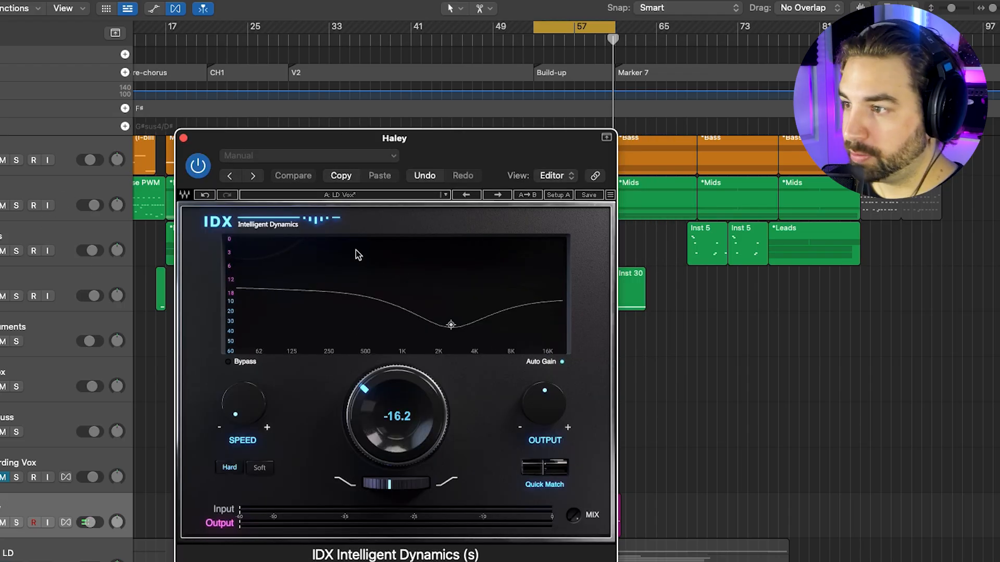
{"action": "left_click_drag", "start_coordinate": [451, 324], "coordinate": [457, 321]}
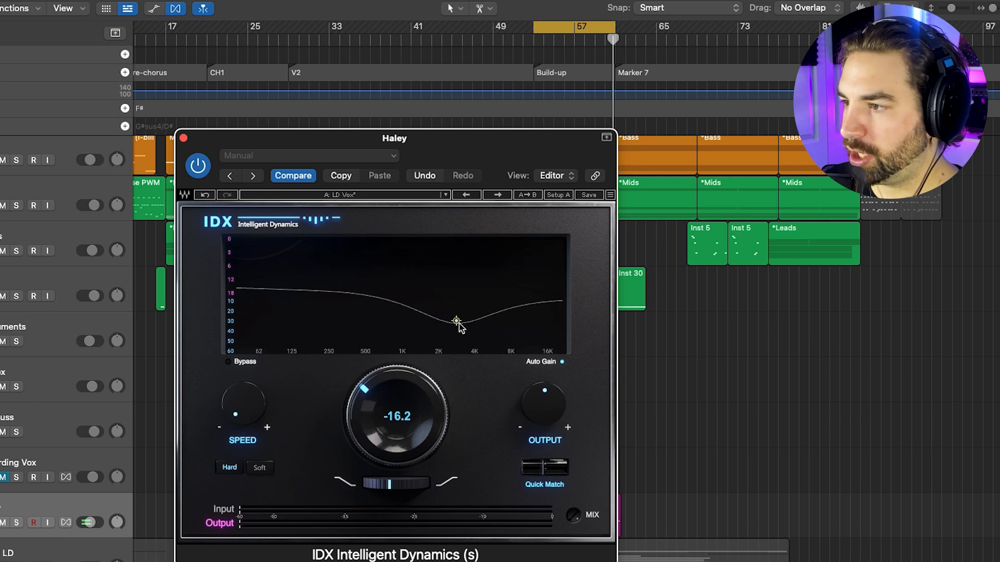
{"action": "left_click_drag", "start_coordinate": [457, 320], "coordinate": [456, 317]}
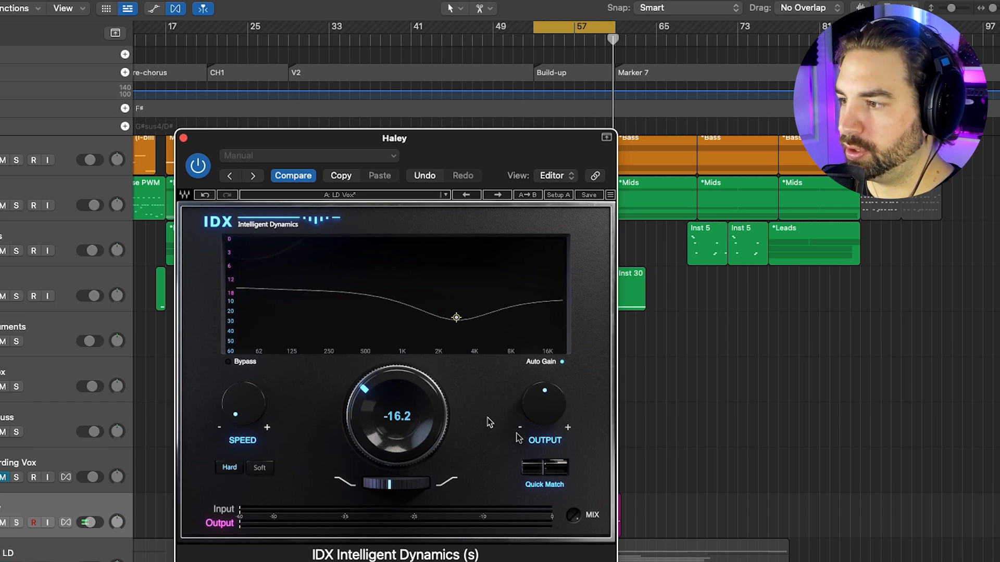
{"action": "left_click", "coordinate": [184, 137]}
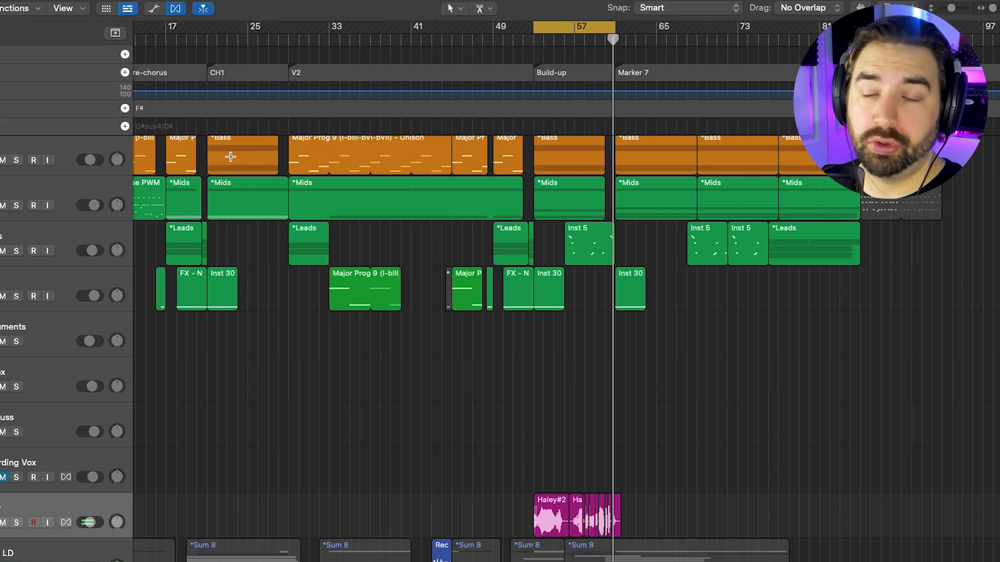